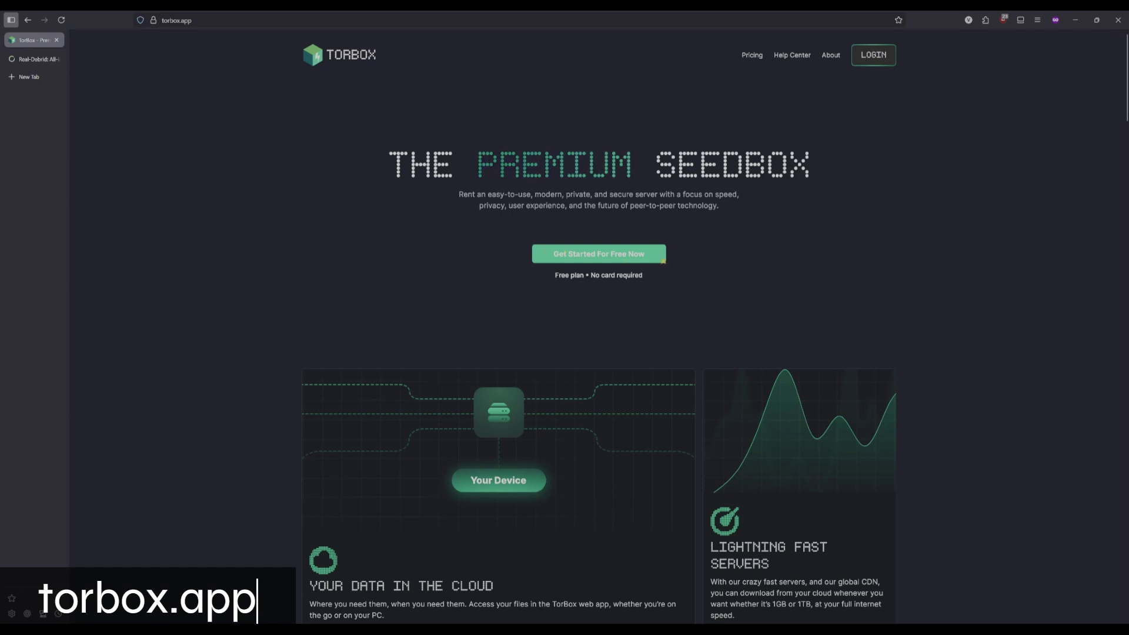
# Open the TorBox pricing page and compare the Free, Essential, Standard and Pro plans, including the Standard plan's concurrent slots
pyautogui.click(747, 56)
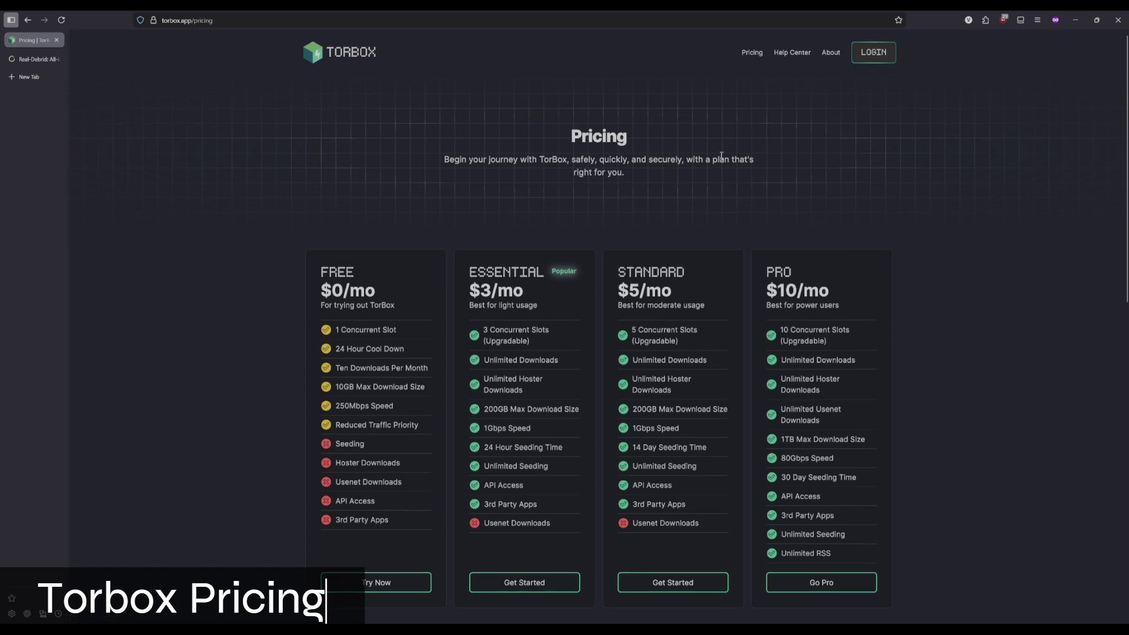
pyautogui.scroll(-3, 723, 154)
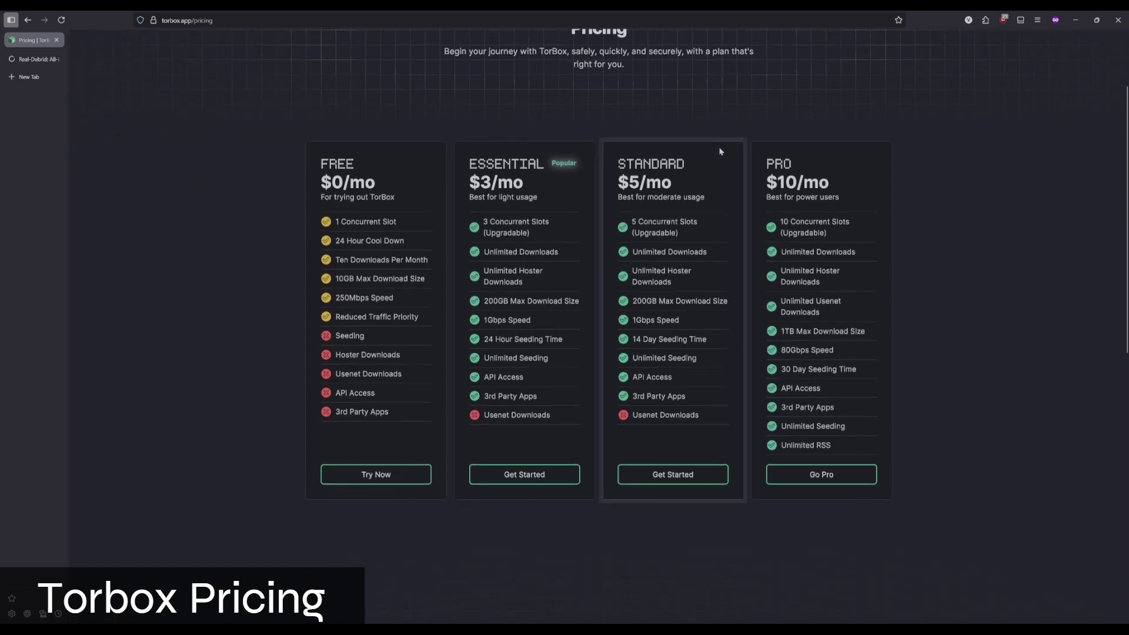
pyautogui.moveTo(377, 179); pyautogui.dragTo(343, 184)
pyautogui.click(383, 188)
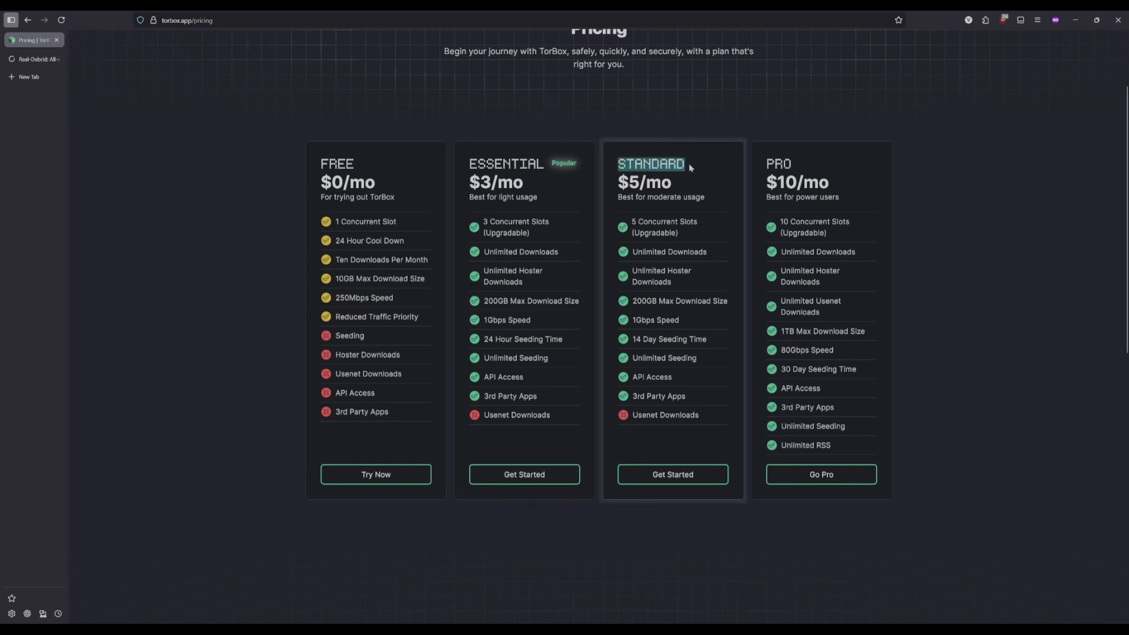
pyautogui.moveTo(632, 222); pyautogui.dragTo(693, 226)
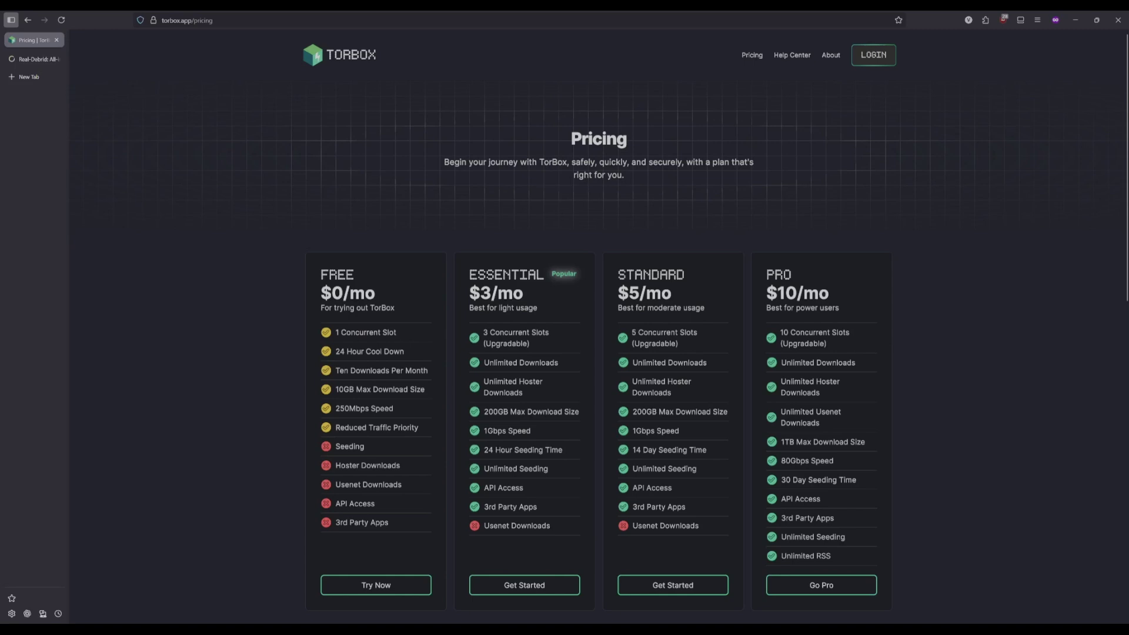
pyautogui.scroll(-1, 377, 294)
pyautogui.moveTo(320, 216); pyautogui.dragTo(386, 245)
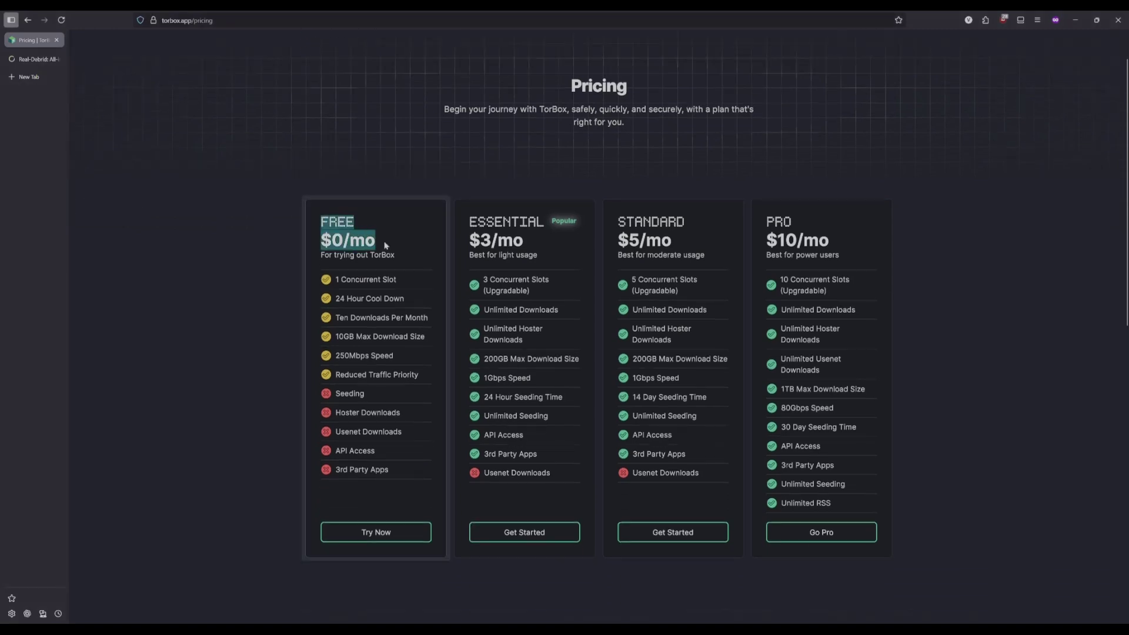
pyautogui.click(385, 246)
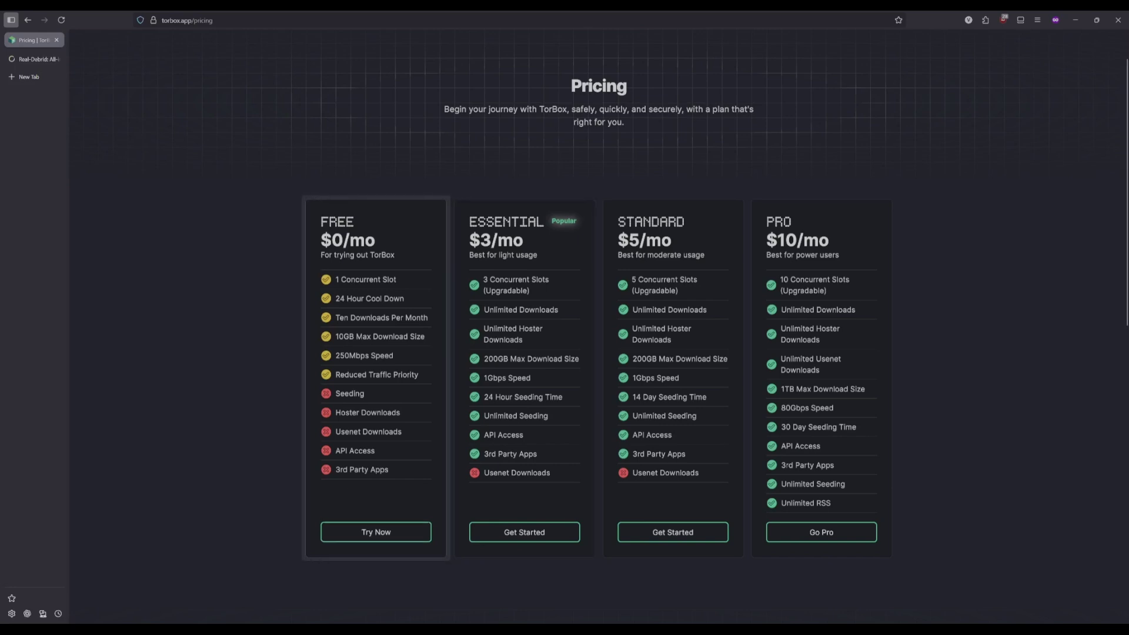
# Choose to try the Free plan and open the sign-up form for a new TorBox account
pyautogui.click(371, 539)
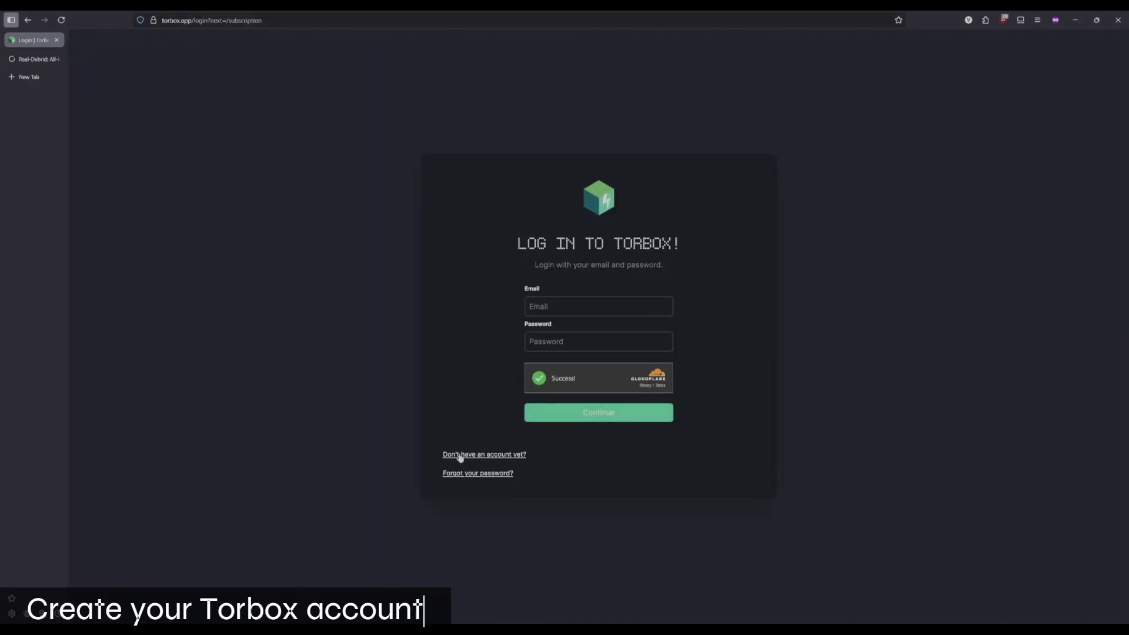
pyautogui.click(507, 458)
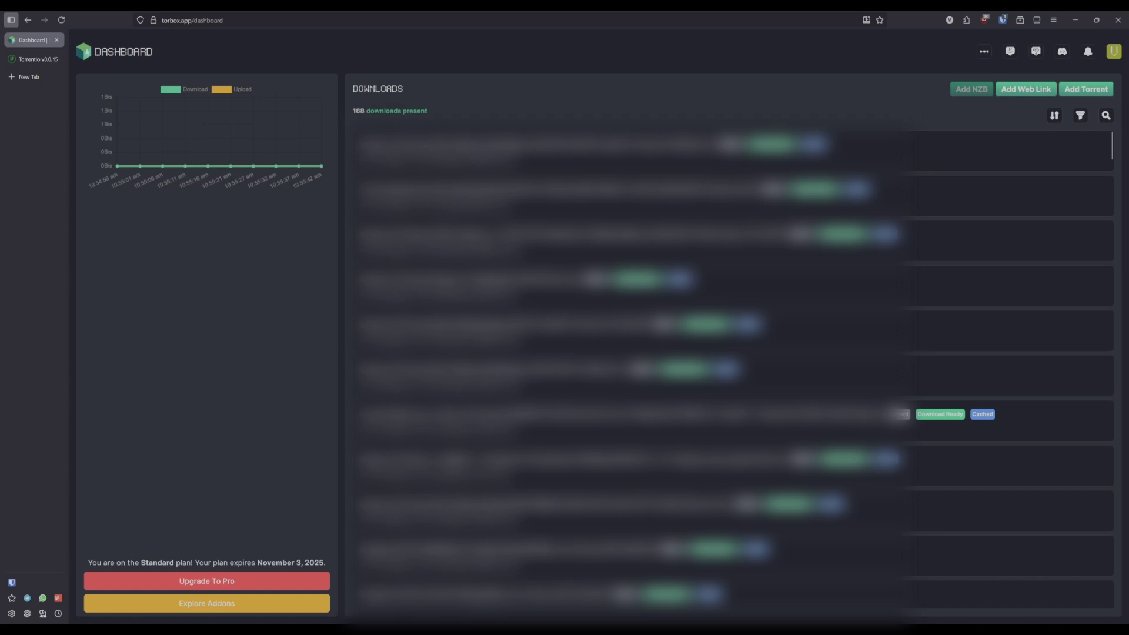
# Open the TorBox account settings from the dashboard and locate the API Key section
pyautogui.click(1115, 53)
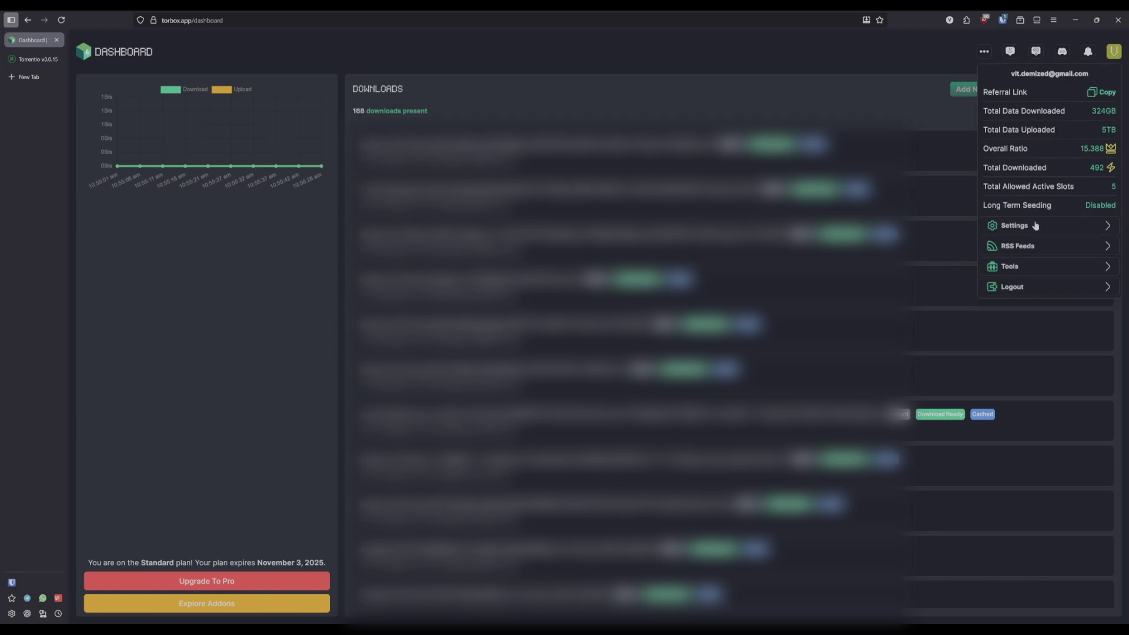
pyautogui.click(1036, 225)
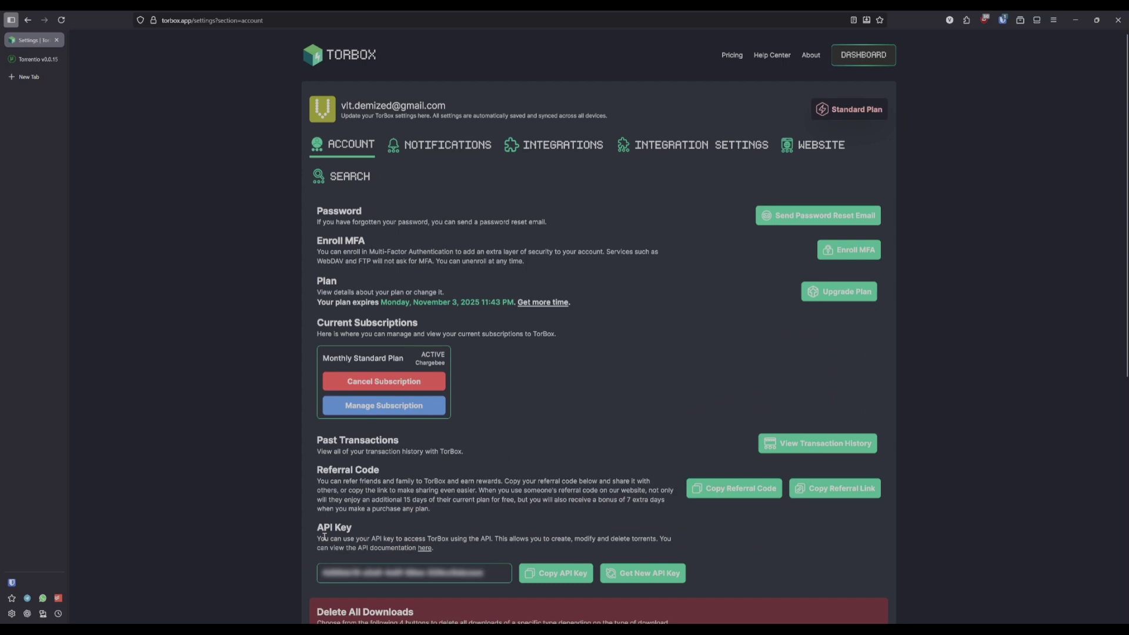
pyautogui.moveTo(317, 528); pyautogui.dragTo(355, 533)
pyautogui.click(554, 535)
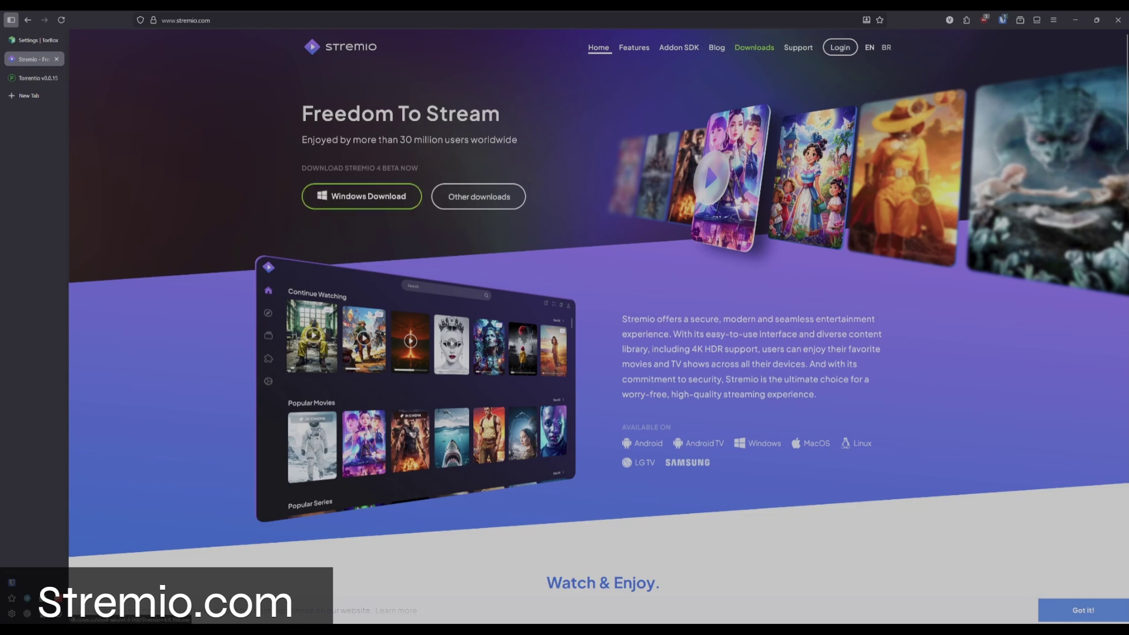
# Open Stremio's page of other downloads and examine the versions offered for each operating system, including macOS
pyautogui.click(475, 202)
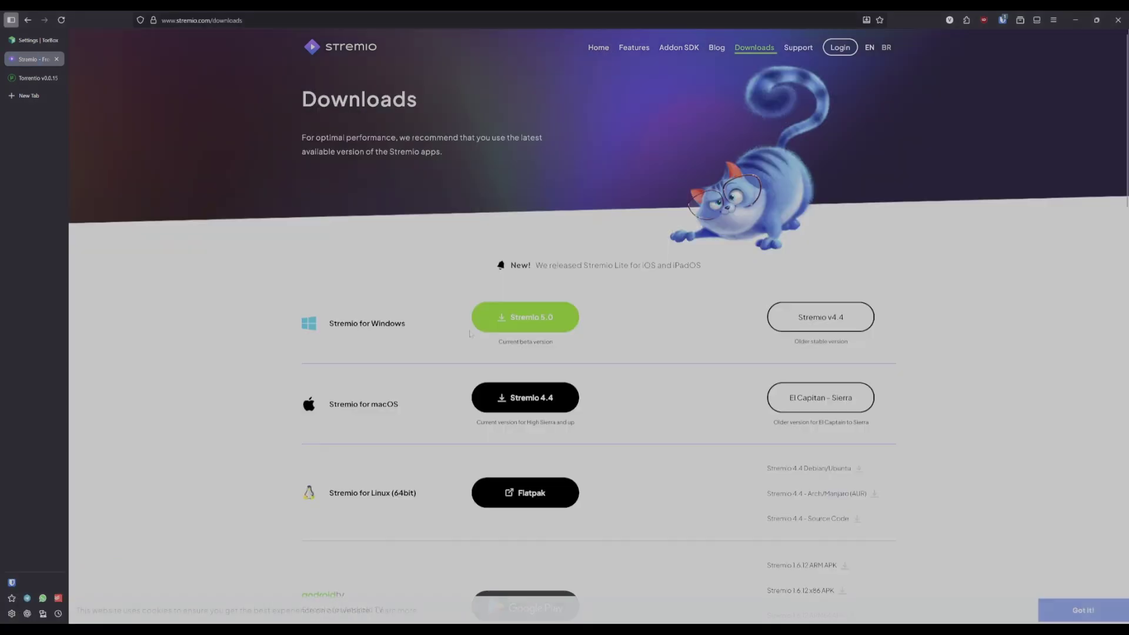
pyautogui.moveTo(400, 405); pyautogui.dragTo(329, 415)
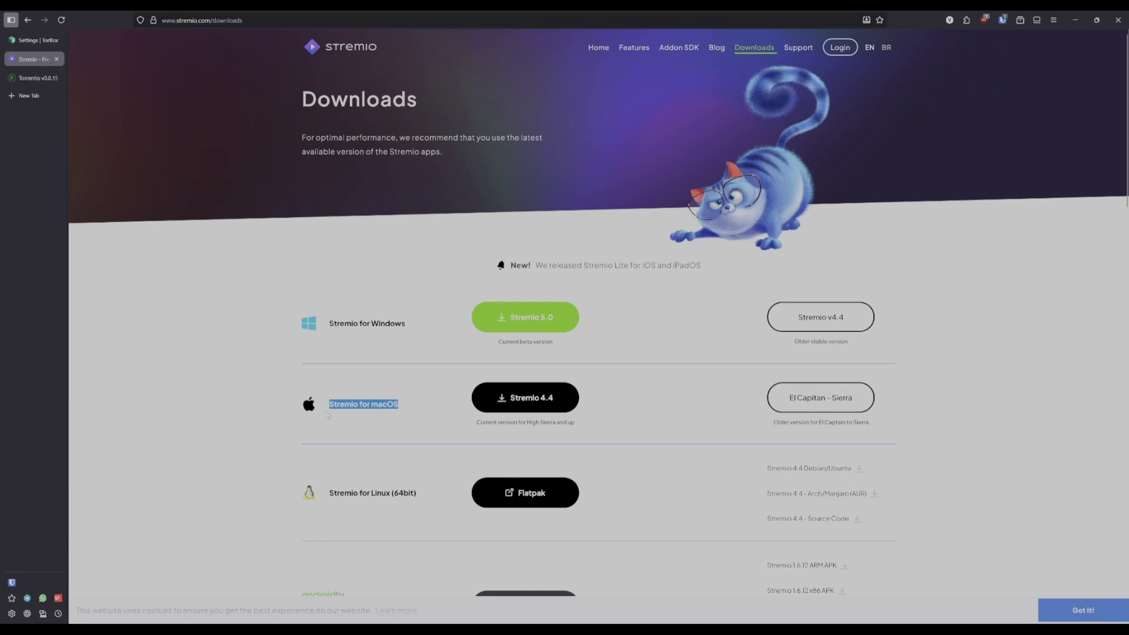
pyautogui.click(333, 416)
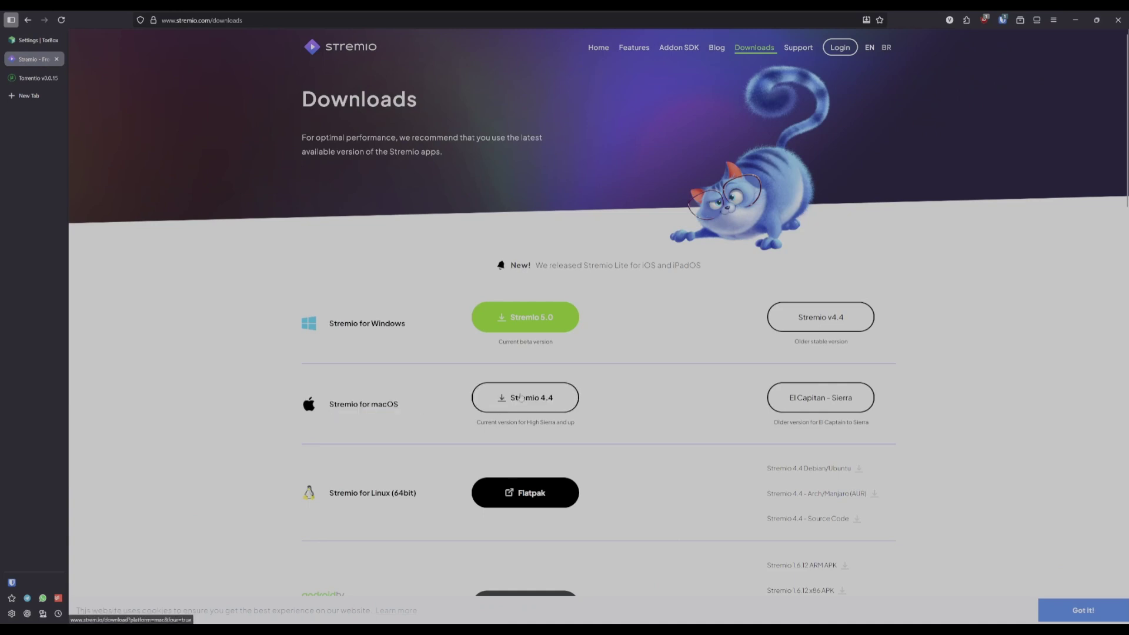
# Go to the Stremio user login page and open the form for signing up with email
pyautogui.click(372, 49)
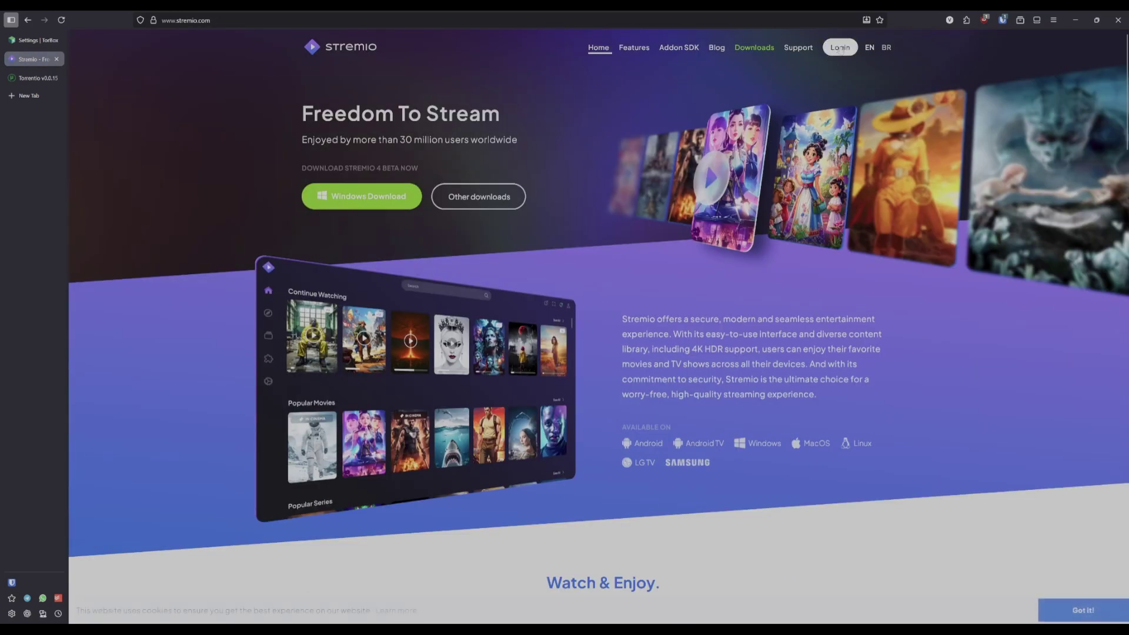
pyautogui.click(836, 50)
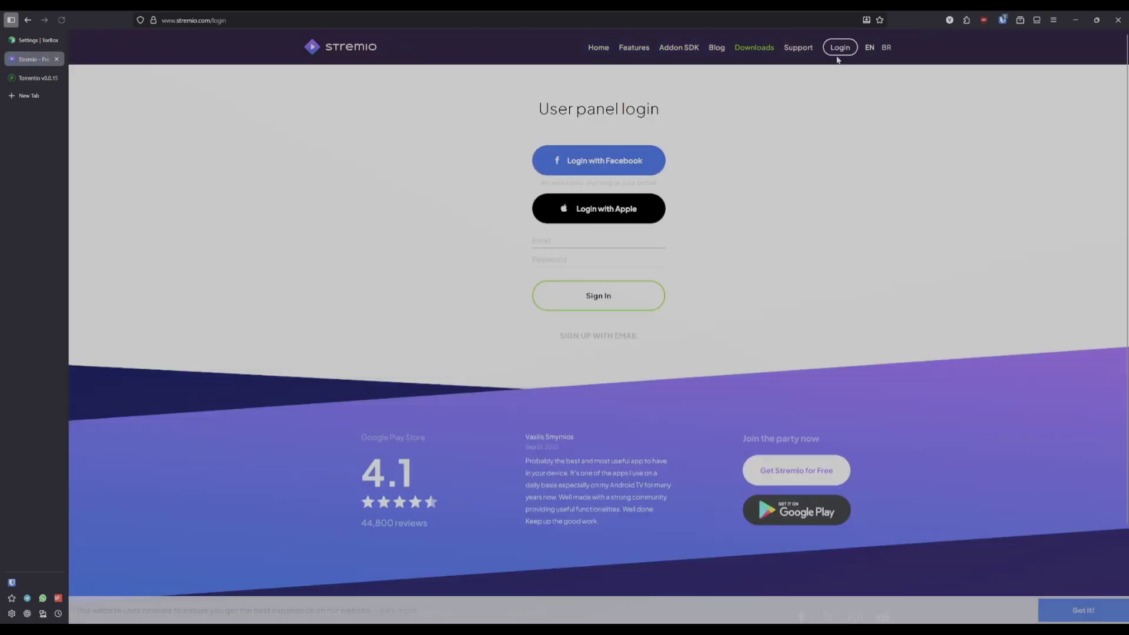
pyautogui.click(594, 337)
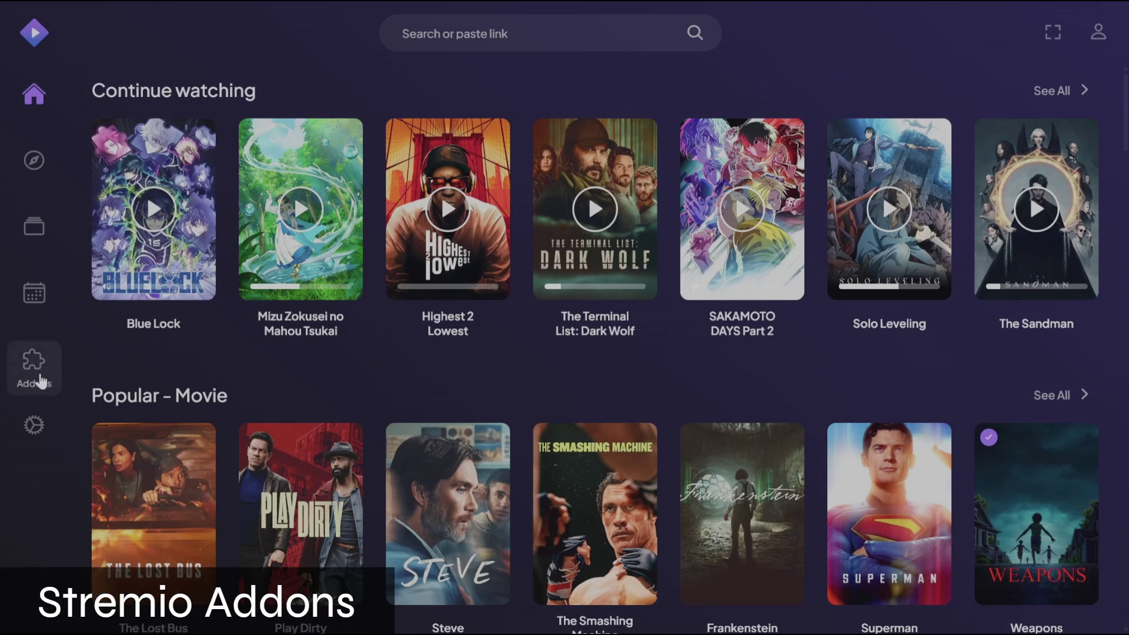
# View the add-ons section in Stremio, and open the Torrentio configuration page from torrentio.org in the browser
pyautogui.click(29, 379)
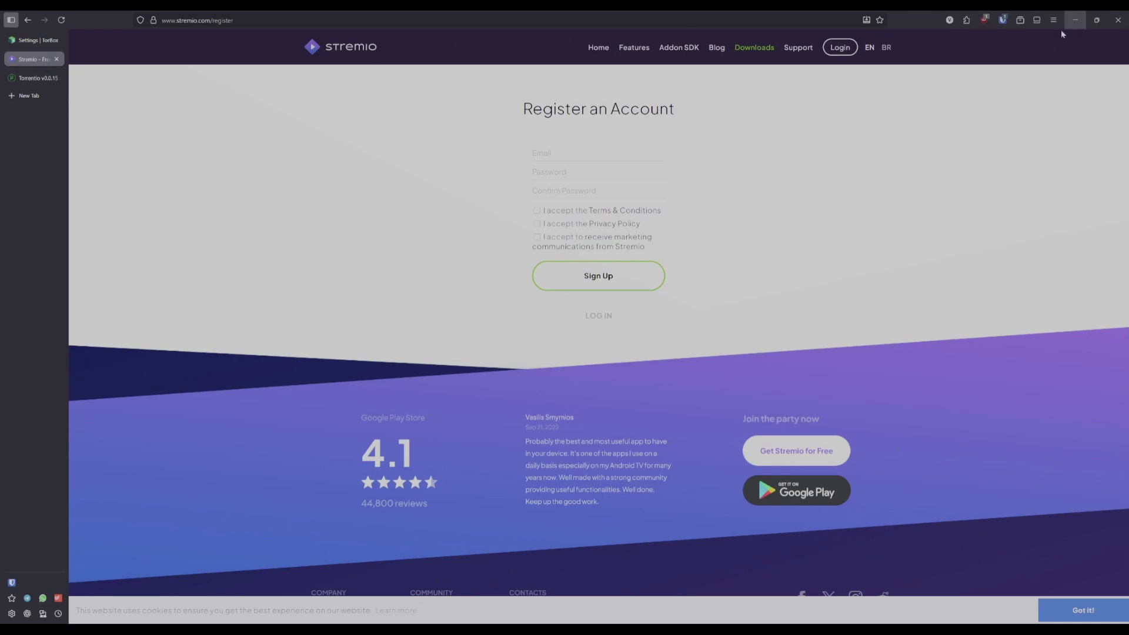
pyautogui.click(34, 78)
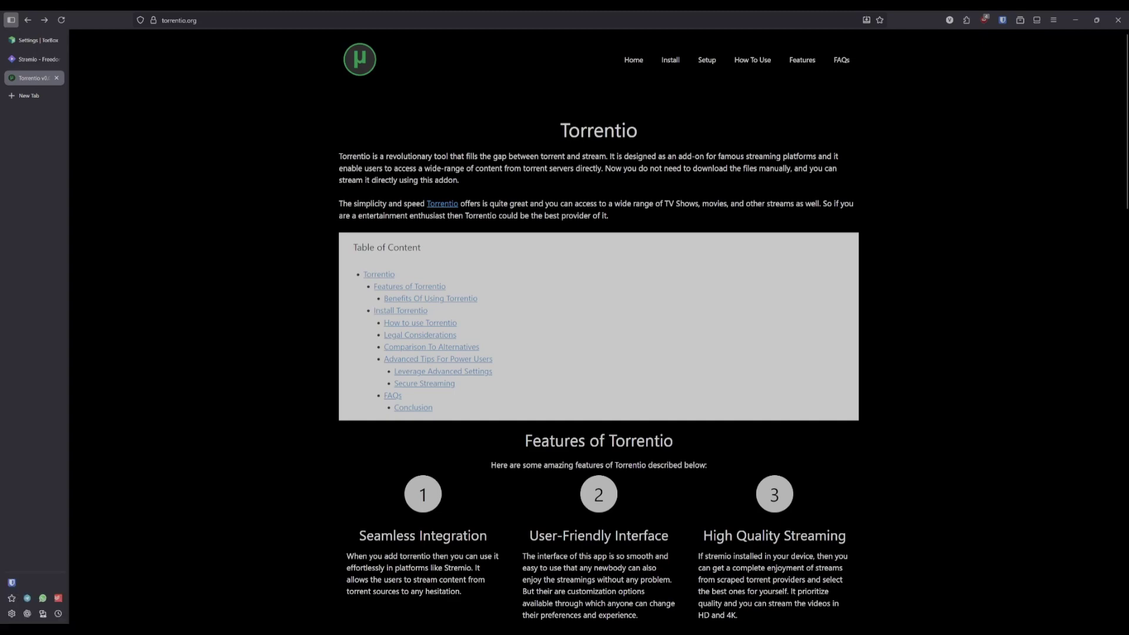
pyautogui.scroll(-10, 599, 163)
pyautogui.click(588, 164)
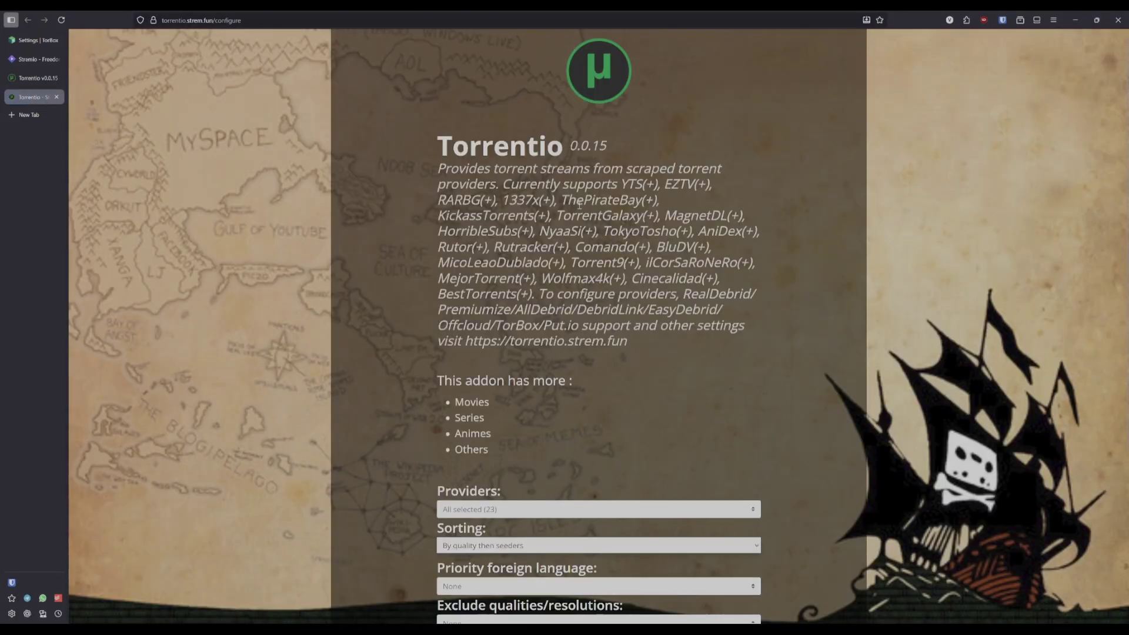
# Review the list of torrent providers and the remaining settings on the Torrentio configuration page
pyautogui.scroll(-3, 573, 201)
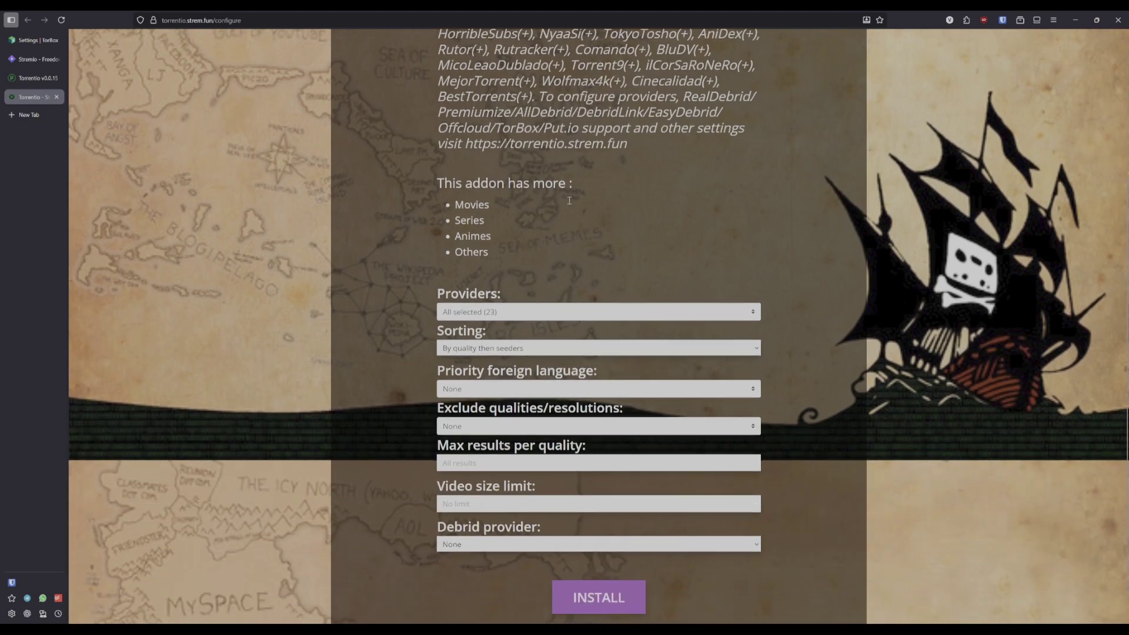
pyautogui.scroll(-1, 569, 200)
pyautogui.click(542, 276)
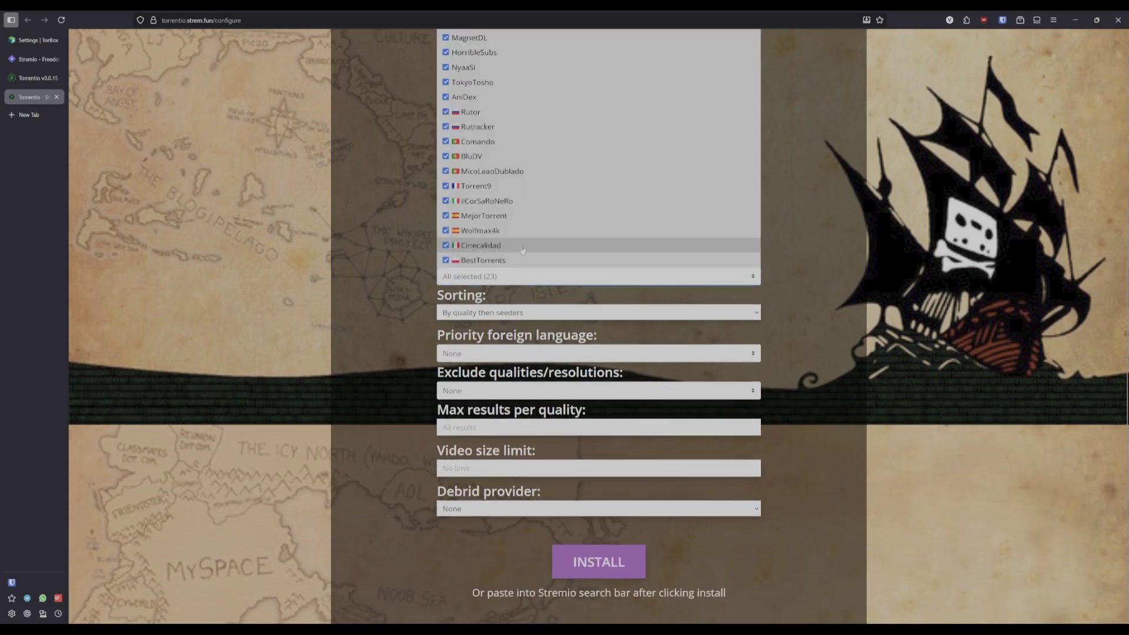
pyautogui.scroll(3, 527, 253)
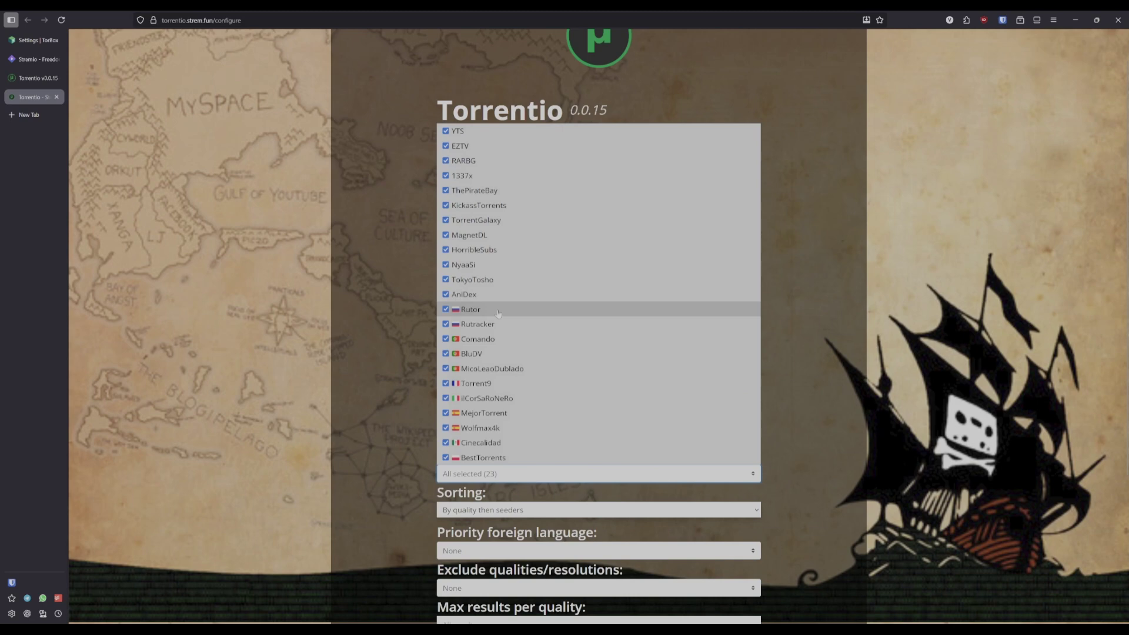
pyautogui.click(510, 475)
pyautogui.scroll(-3, 515, 447)
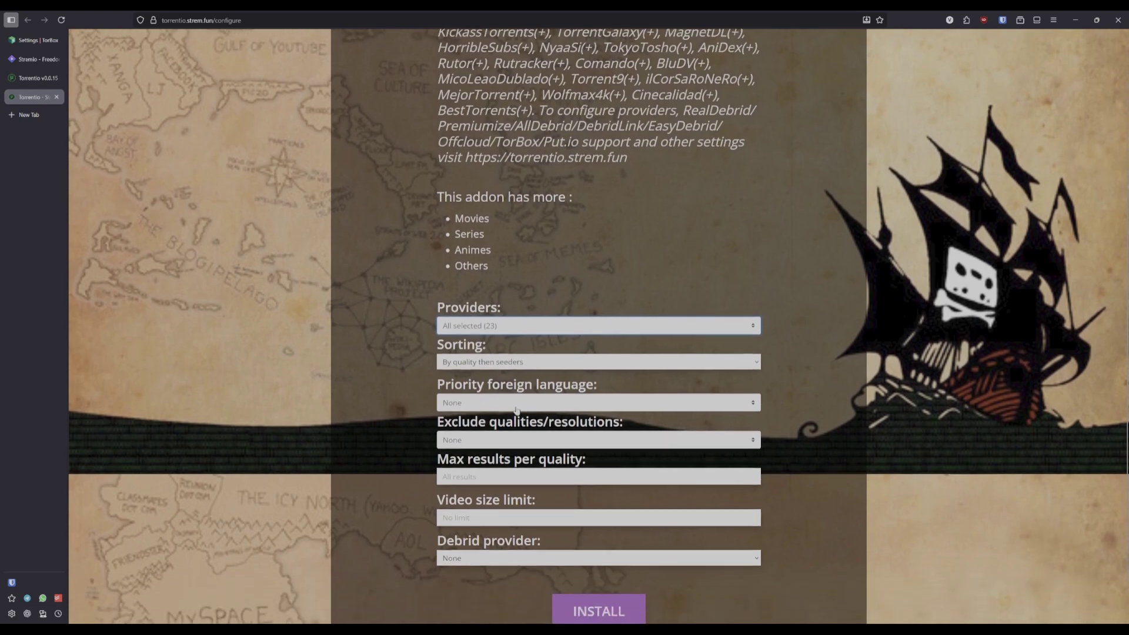
pyautogui.scroll(-1, 517, 410)
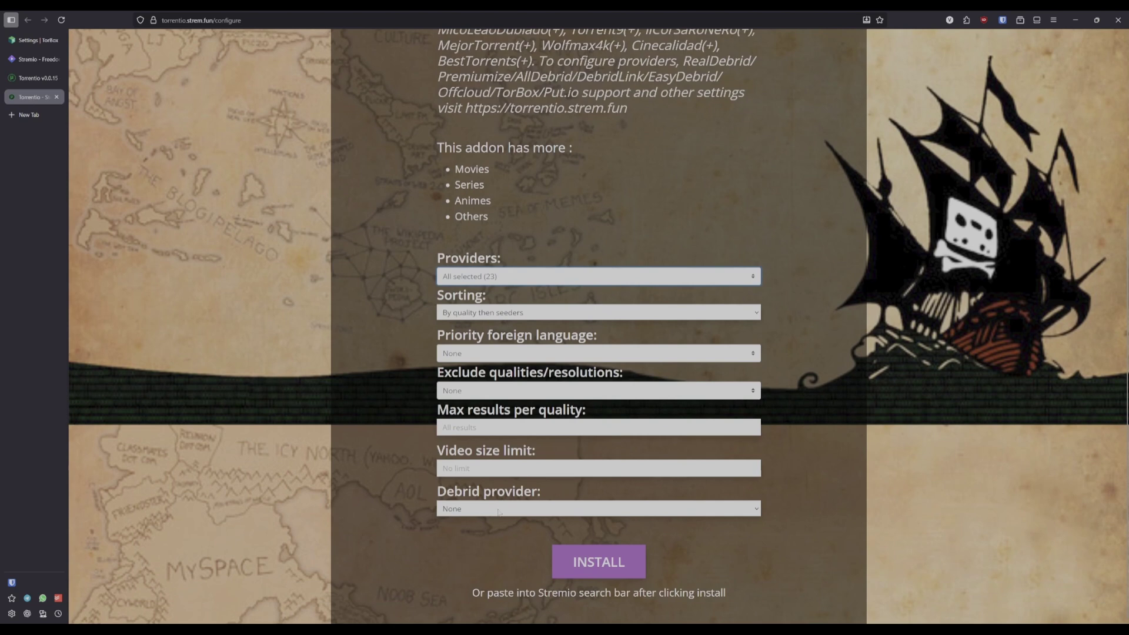
# Set Torrentio's debrid provider to TorBox
pyautogui.click(498, 509)
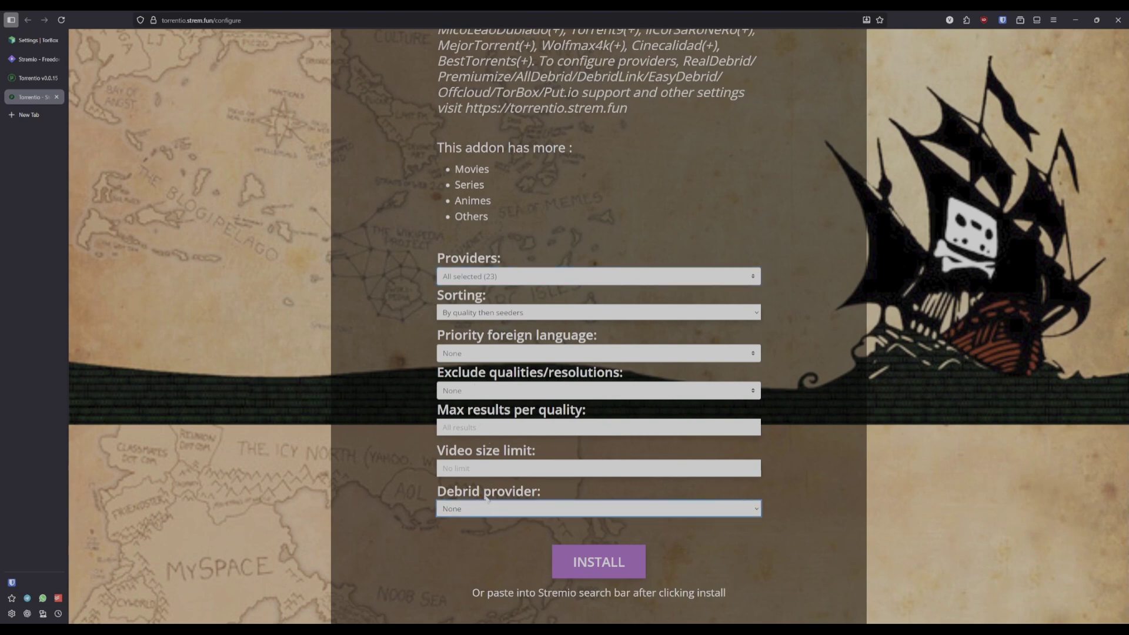
pyautogui.click(487, 500)
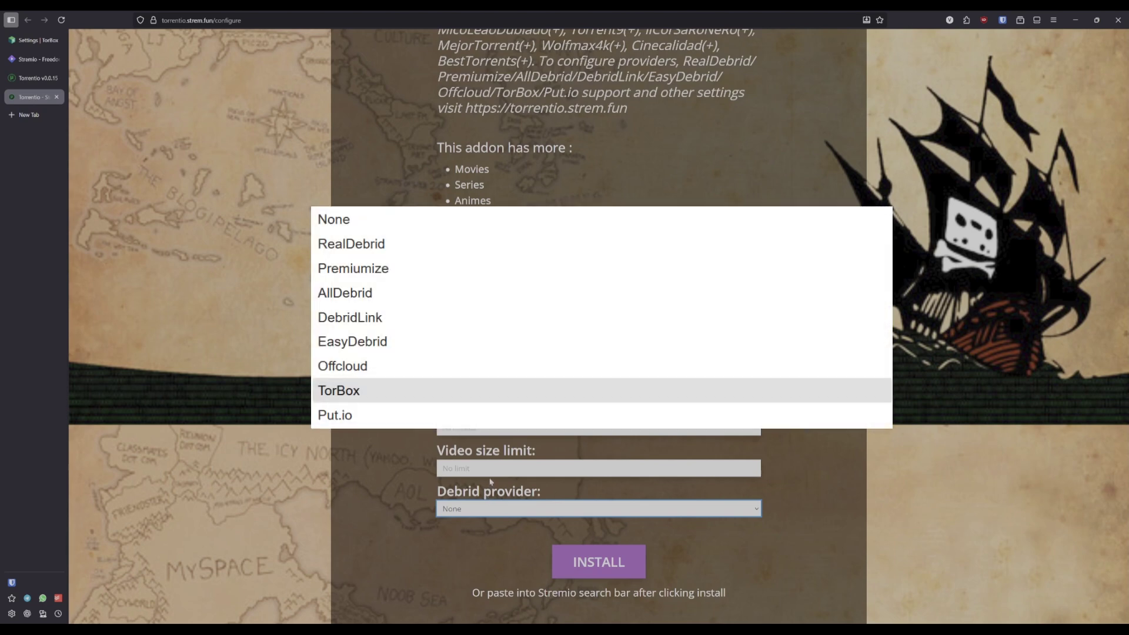
pyautogui.press('Return')
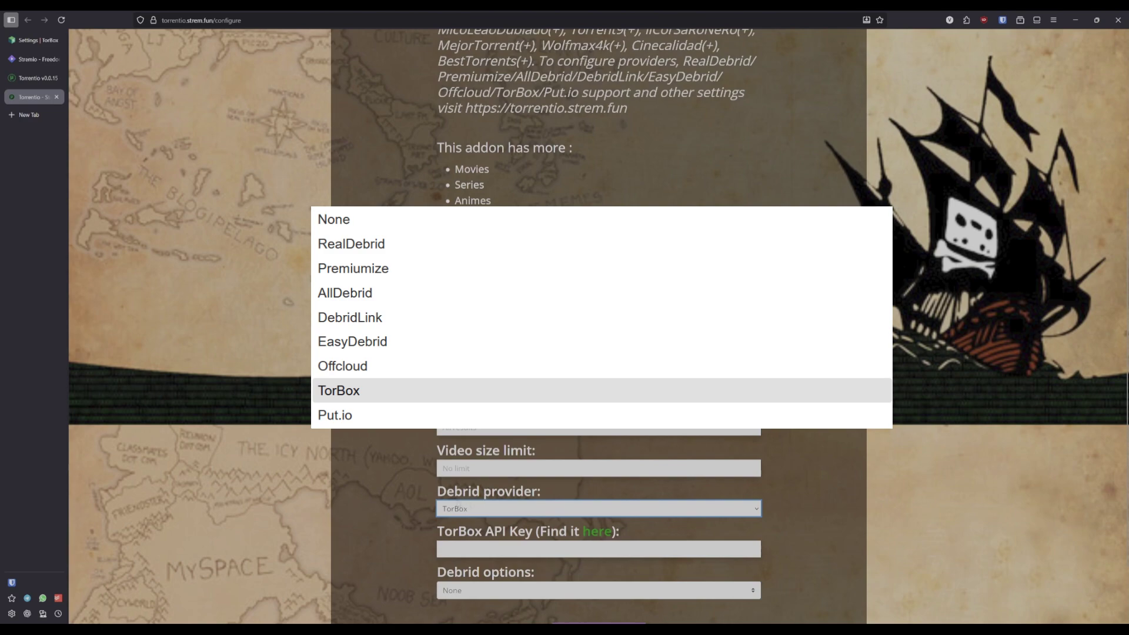
pyautogui.scroll(-2, 457, 509)
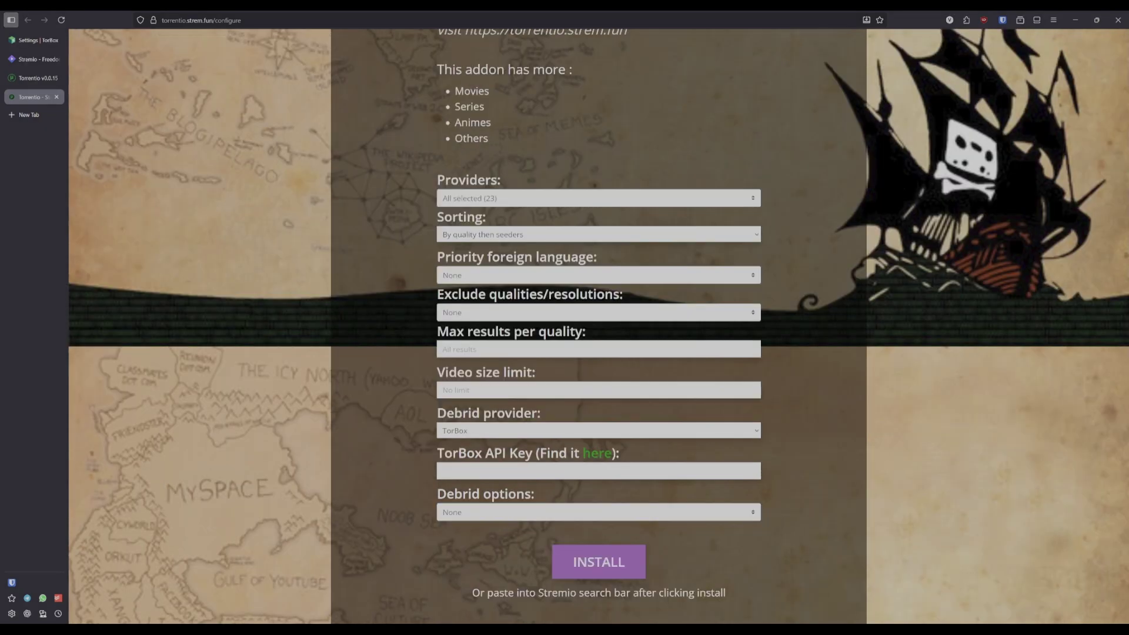
# Copy the API key from the TorBox account settings and paste it into Torrentio's TorBox API Key field
pyautogui.click(34, 40)
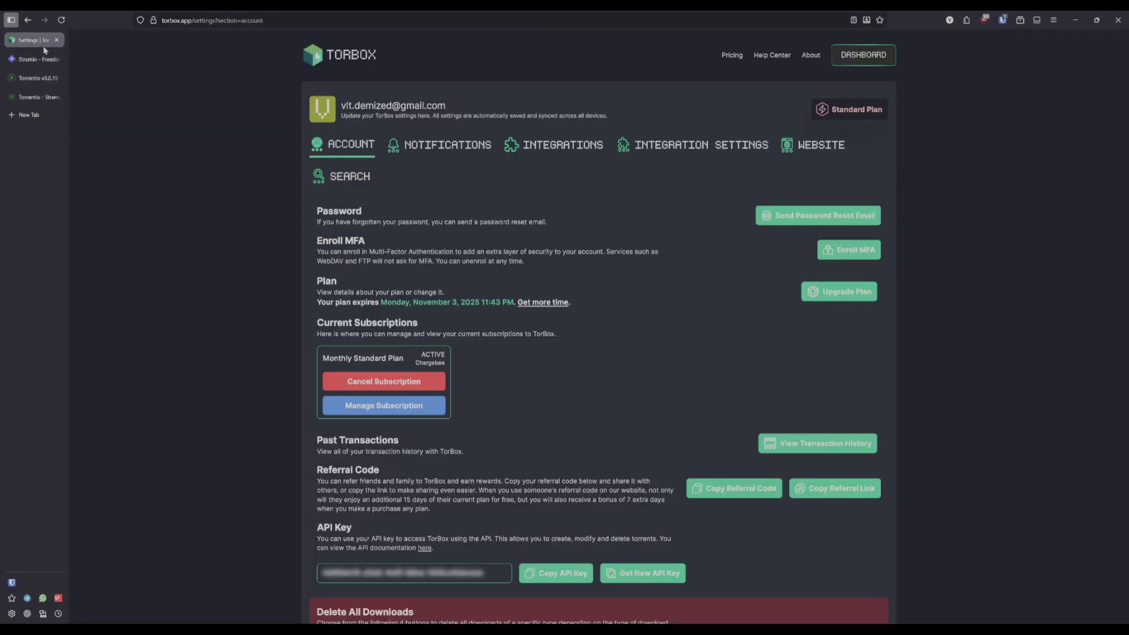
pyautogui.click(557, 578)
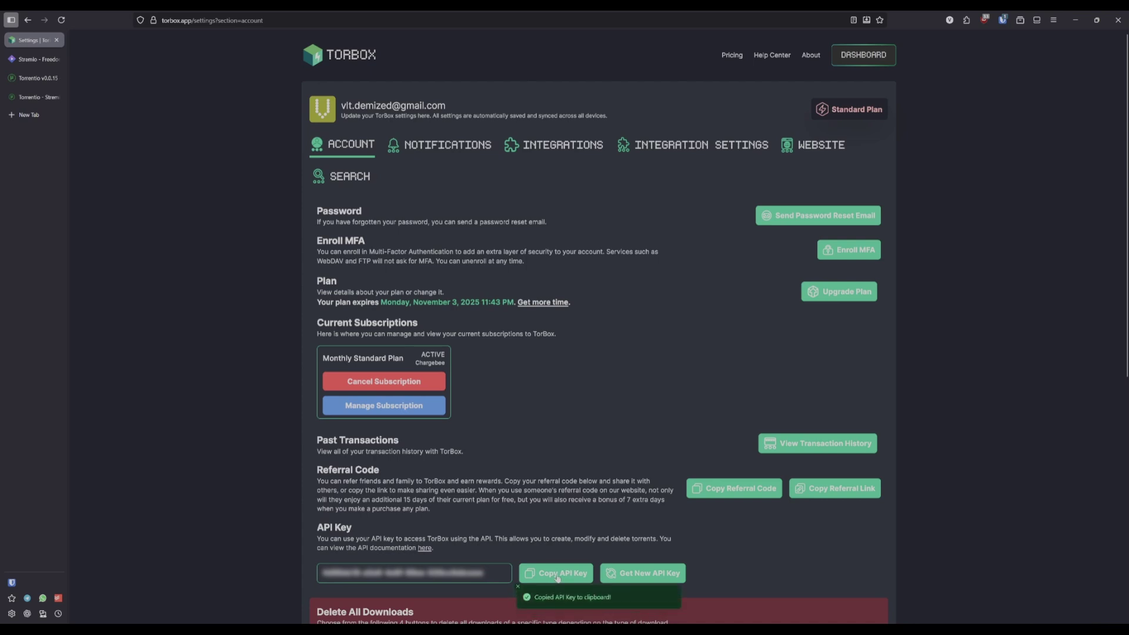
pyautogui.click(30, 97)
pyautogui.click(522, 473)
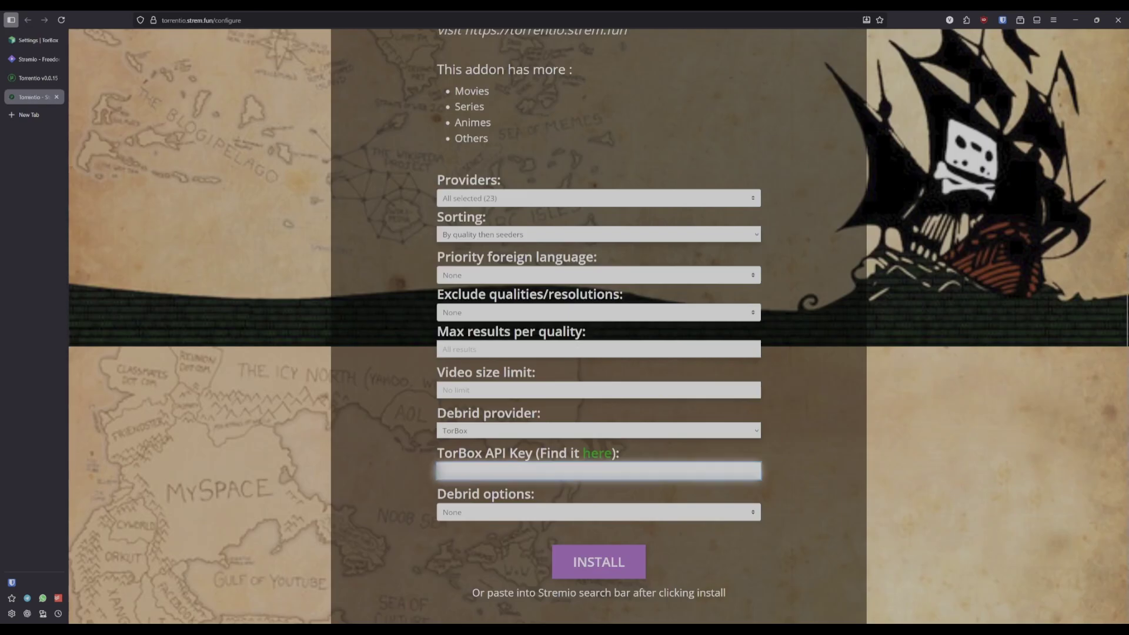
pyautogui.hotkey('ctrl', 'v')
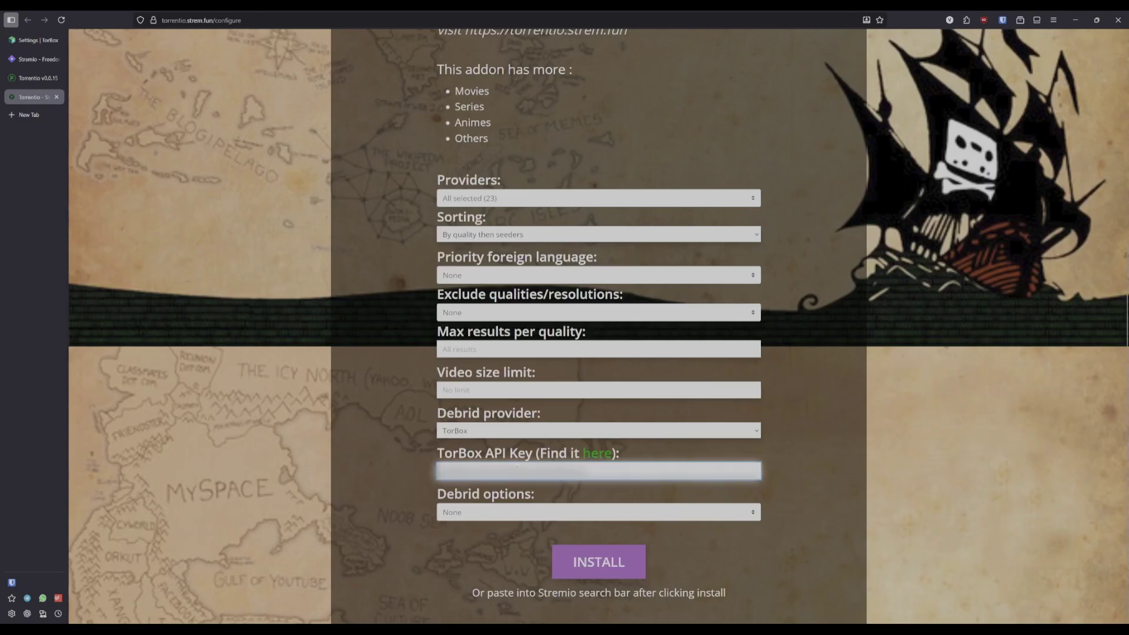
# Set Torrentio's debrid options to "Don't show download to debrid links" and install the Torrentio TB add-on in Stremio
pyautogui.click(528, 513)
pyautogui.click(528, 529)
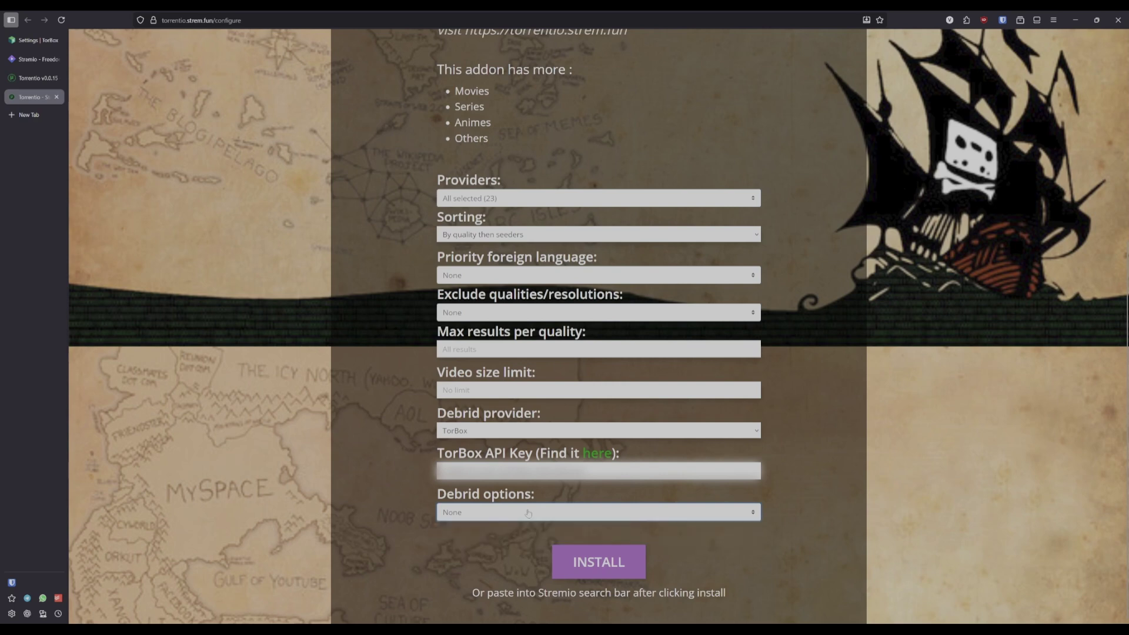
pyautogui.click(588, 563)
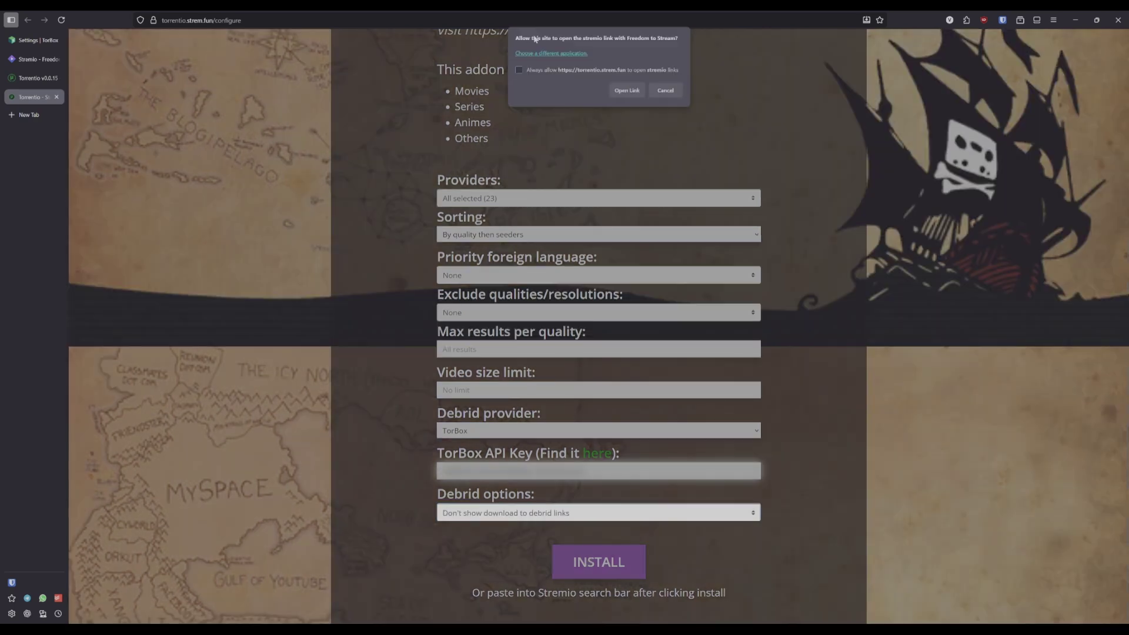
pyautogui.click(627, 91)
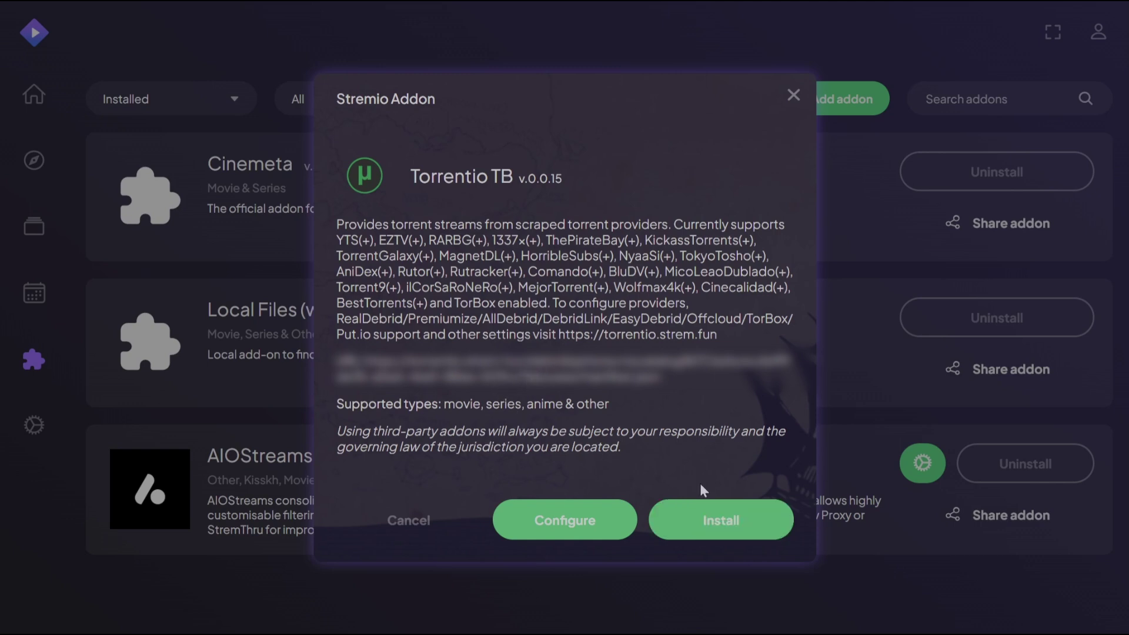
pyautogui.click(722, 522)
# Copy the share link of the installed Torrentio TB add-on and dismiss the sharing dialog and notification
pyautogui.scroll(-2, 726, 512)
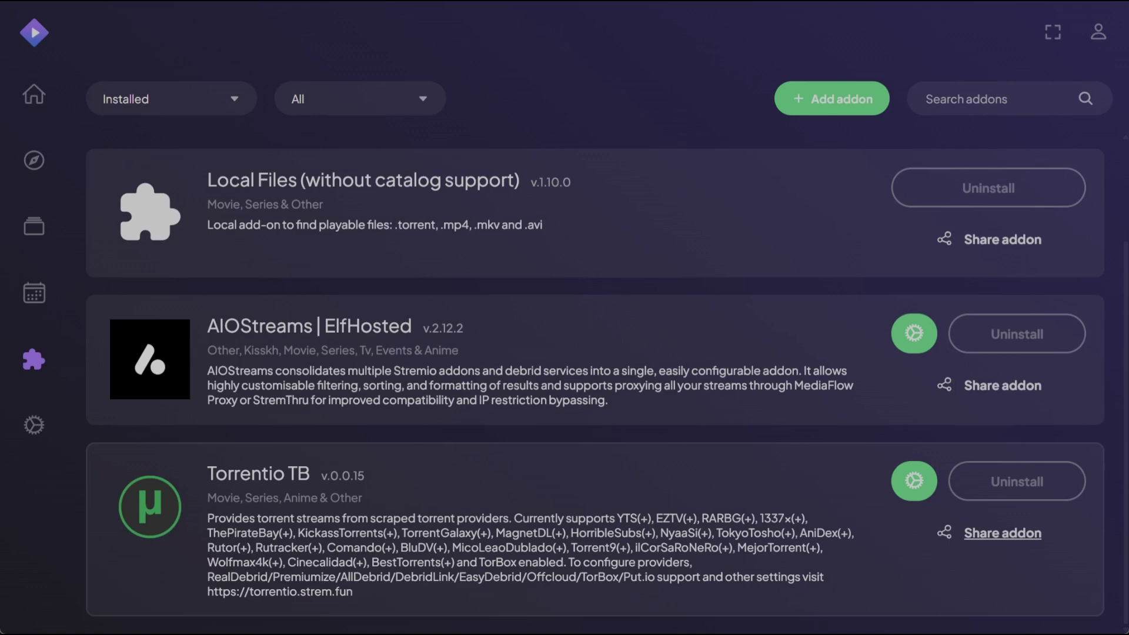
pyautogui.click(1003, 533)
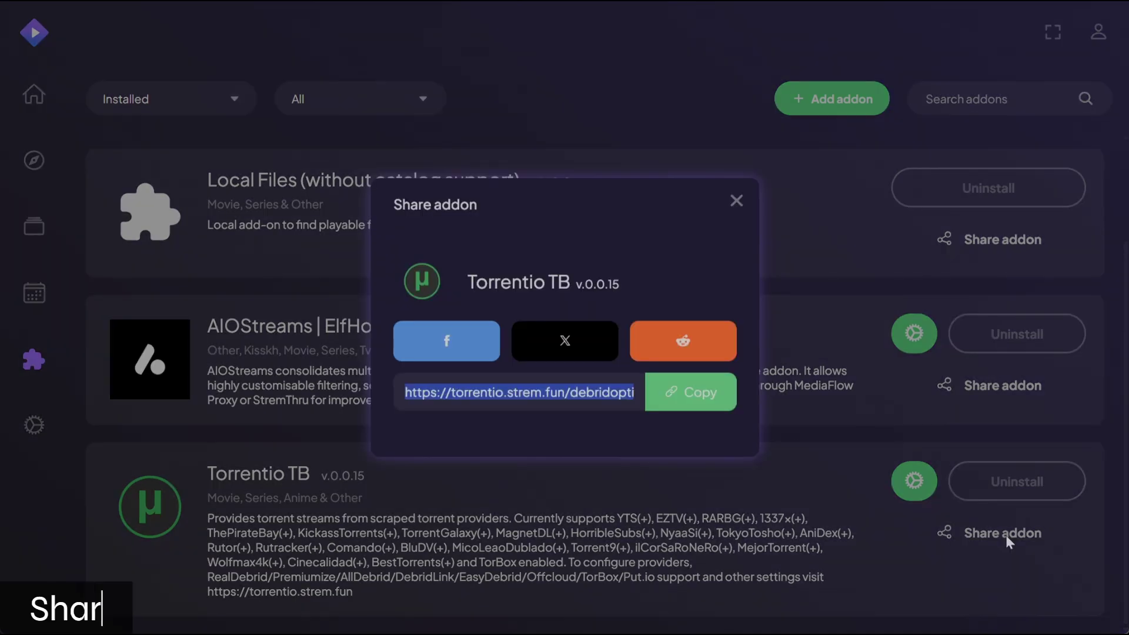
pyautogui.click(701, 394)
pyautogui.click(737, 201)
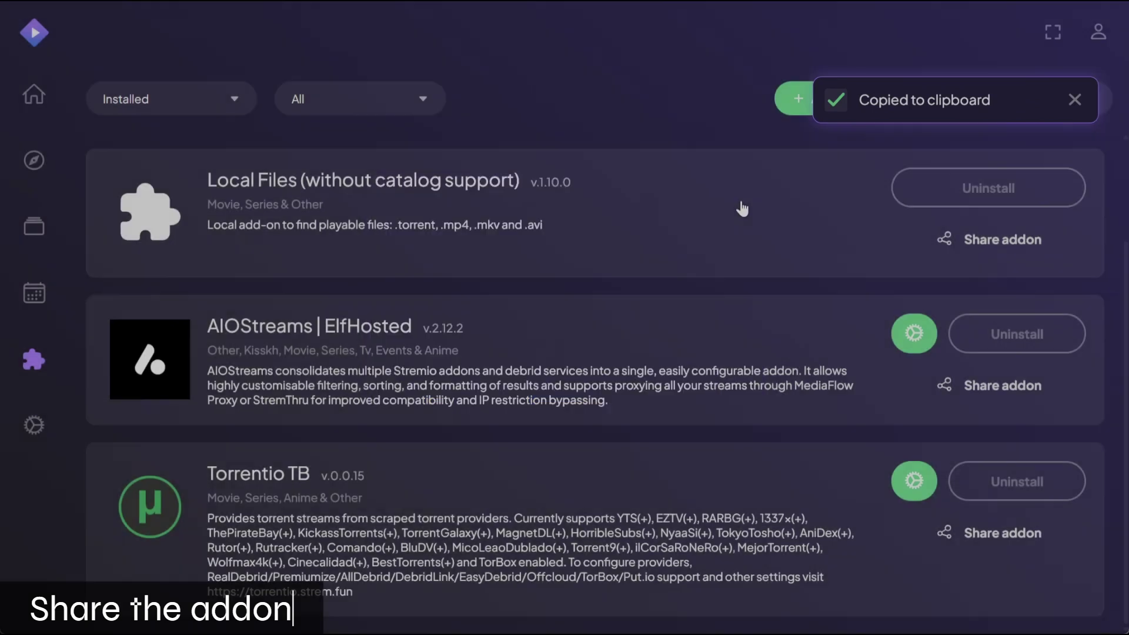
pyautogui.click(1074, 101)
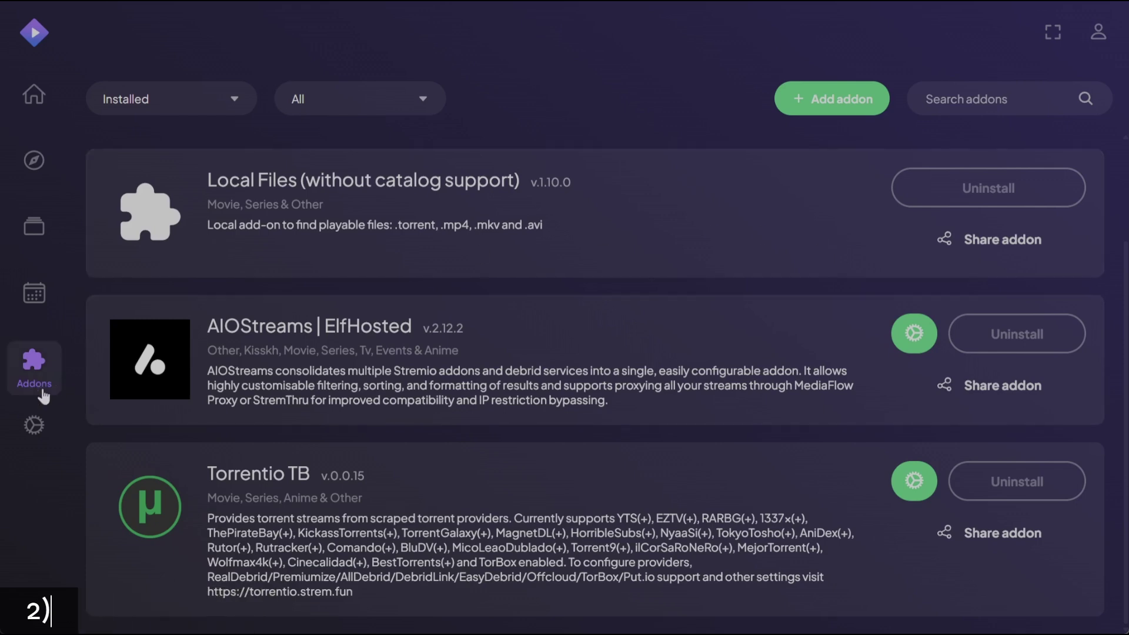
# Add an add-on in Stremio by pasting the copied private Torrentio TB link as the add-on URL
pyautogui.click(791, 97)
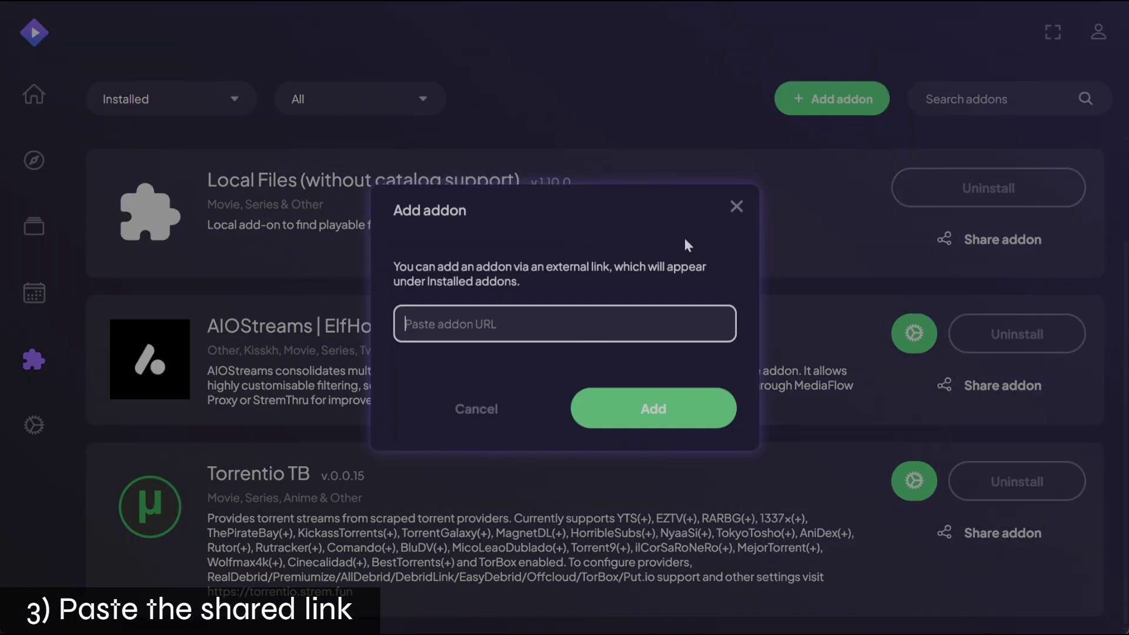
pyautogui.hotkey('ctrl', 'v')
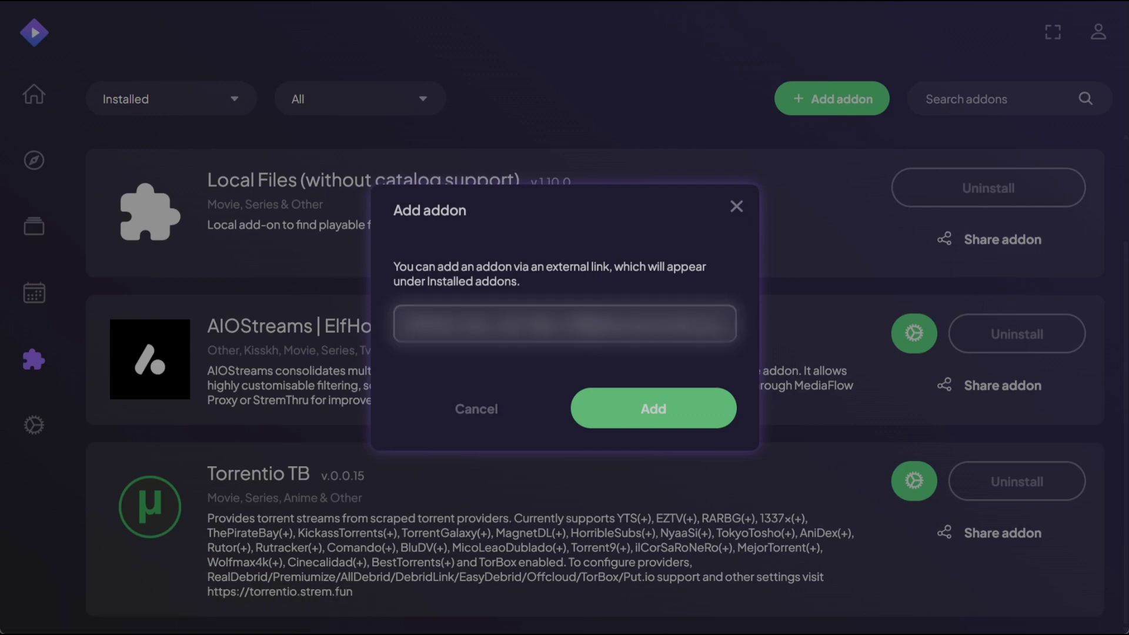
pyautogui.click(654, 406)
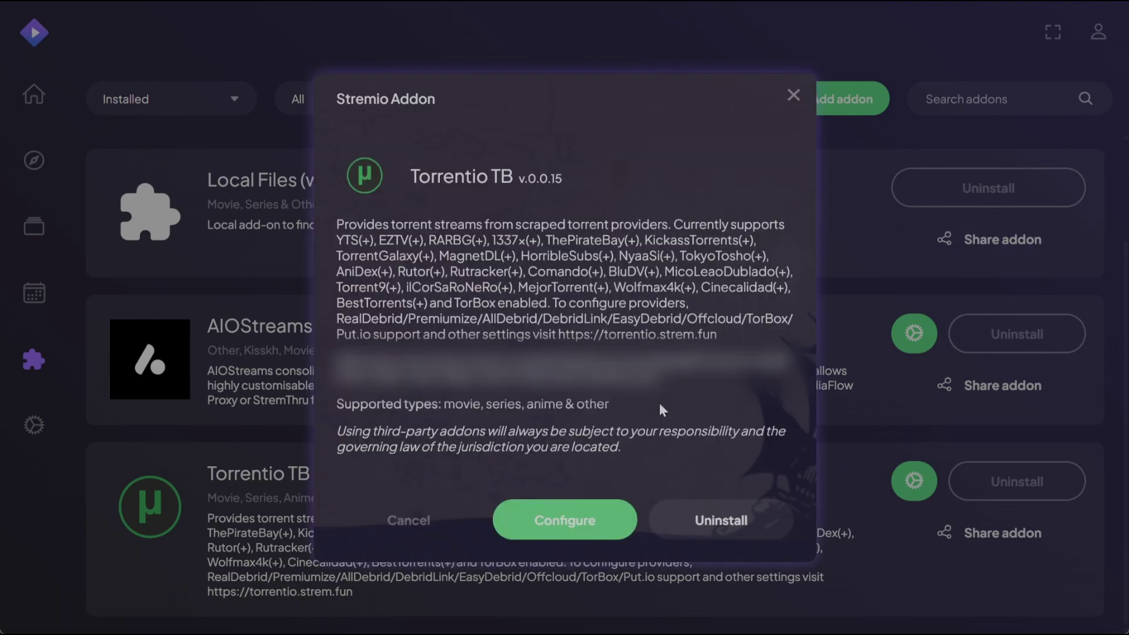